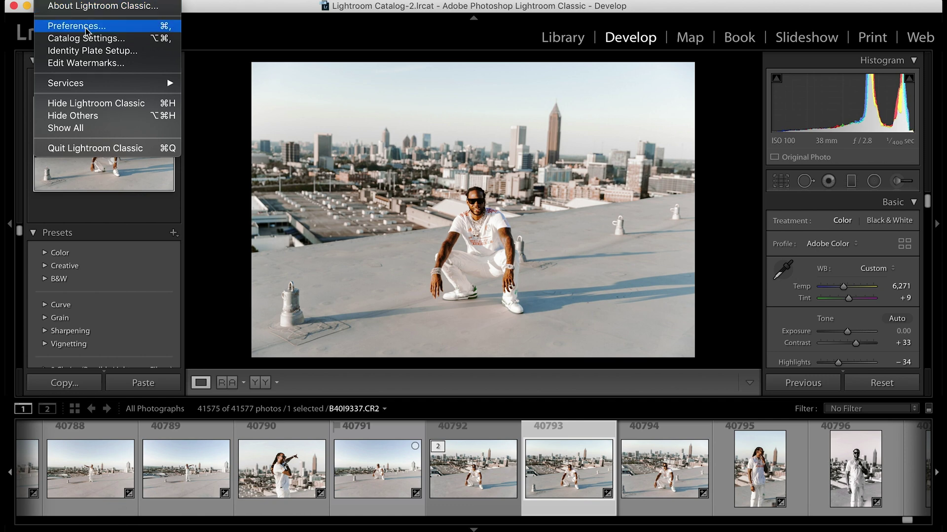
# - In the External Editing preferences, keep TIFF as the file format for Photoshop CC 2019 edits
pyautogui.click(87, 27)
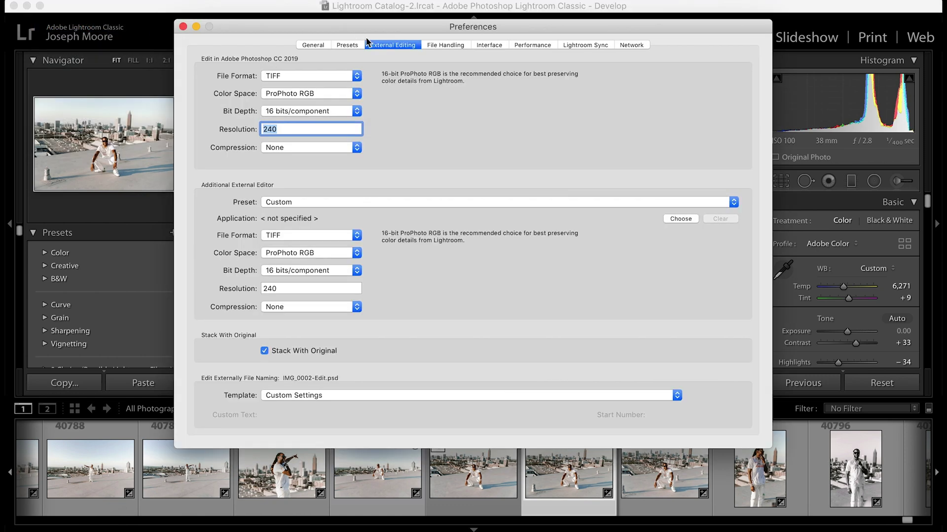
pyautogui.click(378, 47)
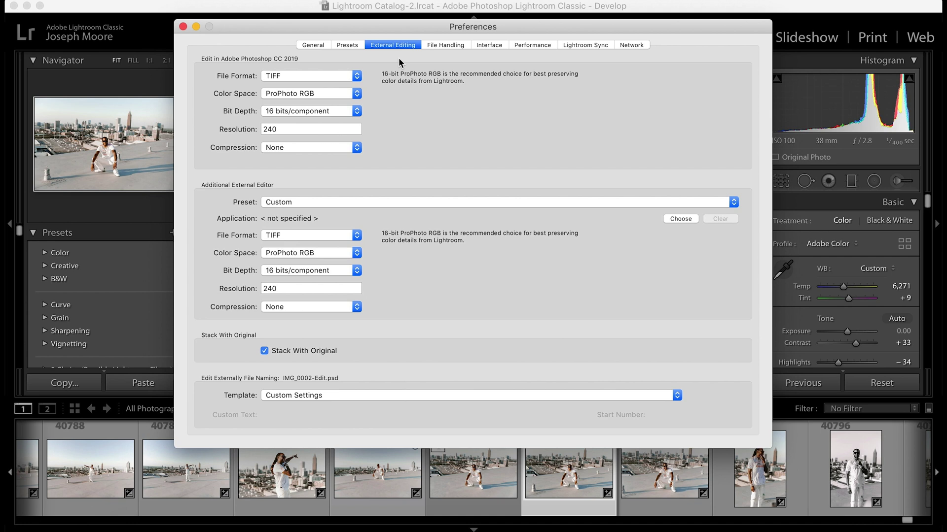
pyautogui.click(326, 76)
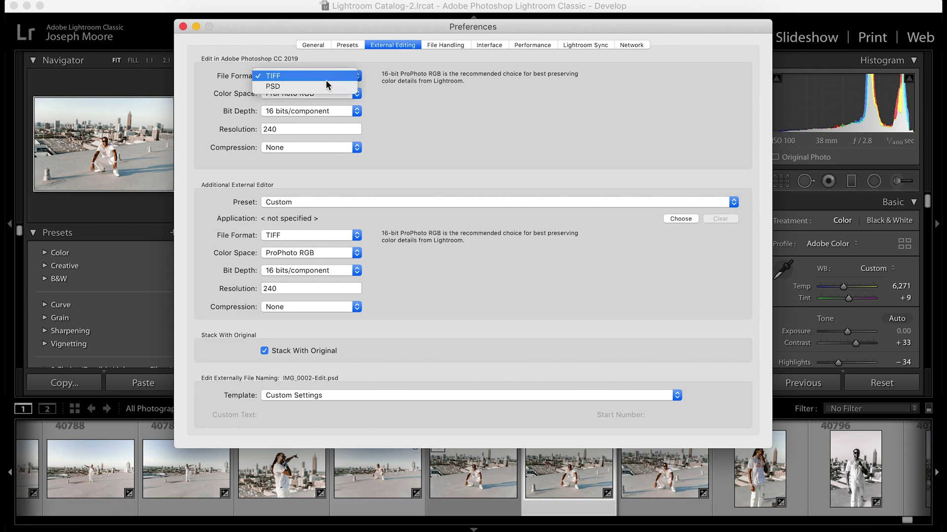
pyautogui.click(324, 74)
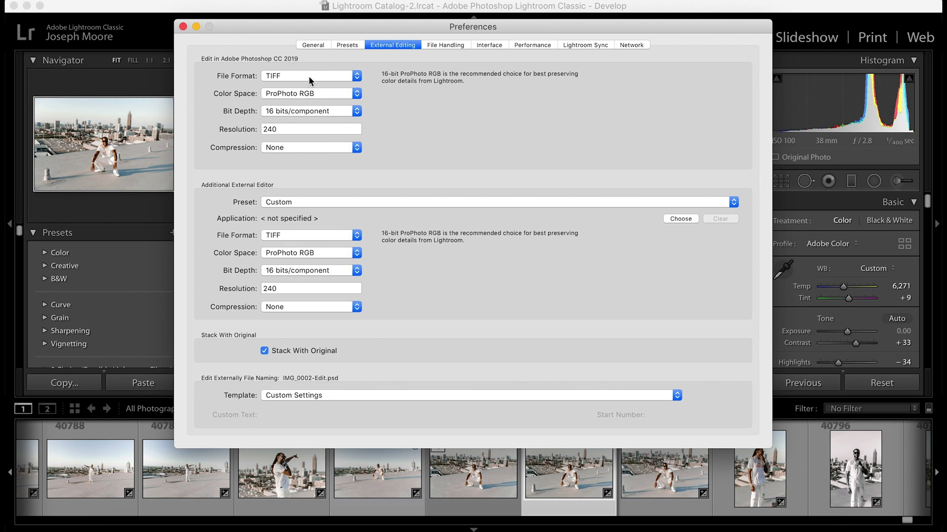
pyautogui.click(320, 93)
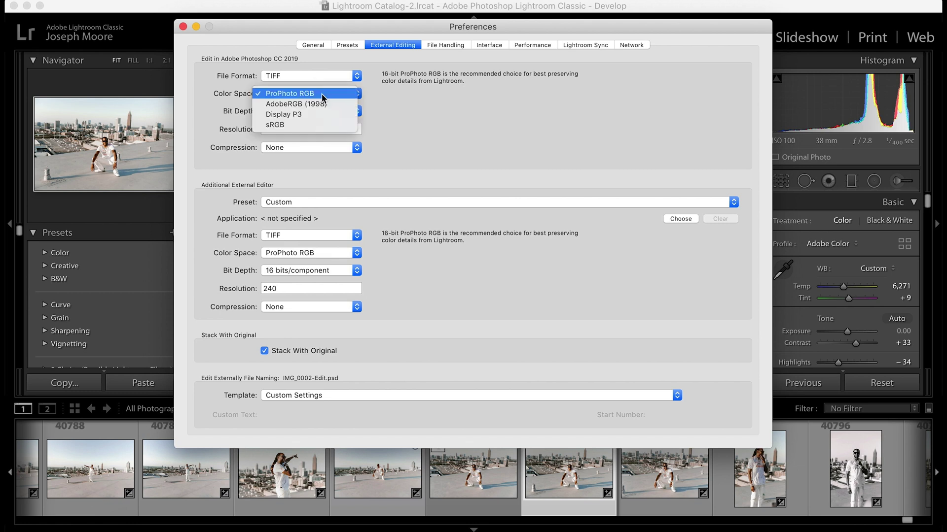
pyautogui.click(322, 93)
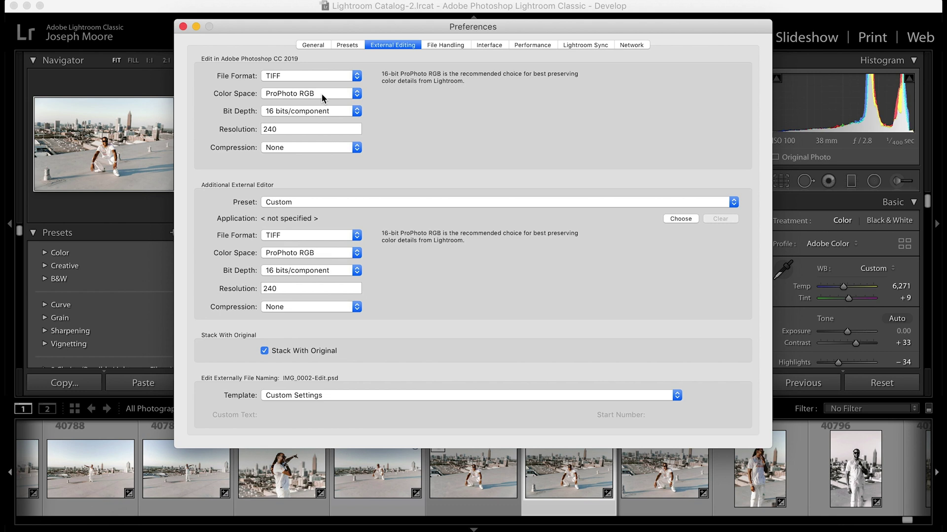
pyautogui.click(315, 110)
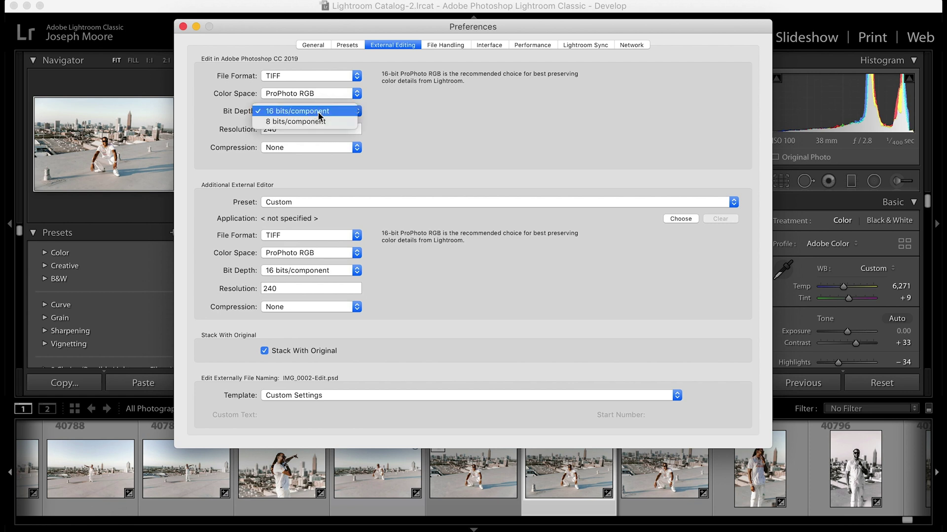
pyautogui.click(317, 111)
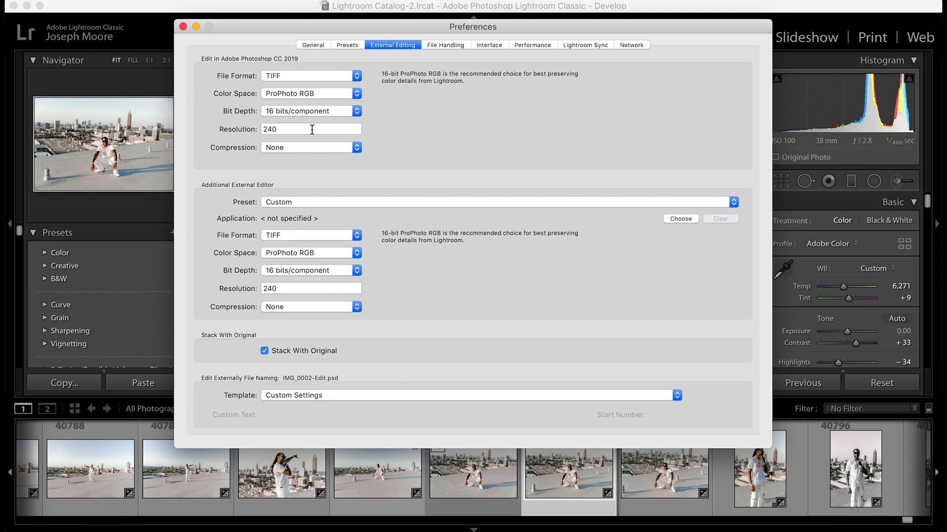
pyautogui.click(274, 150)
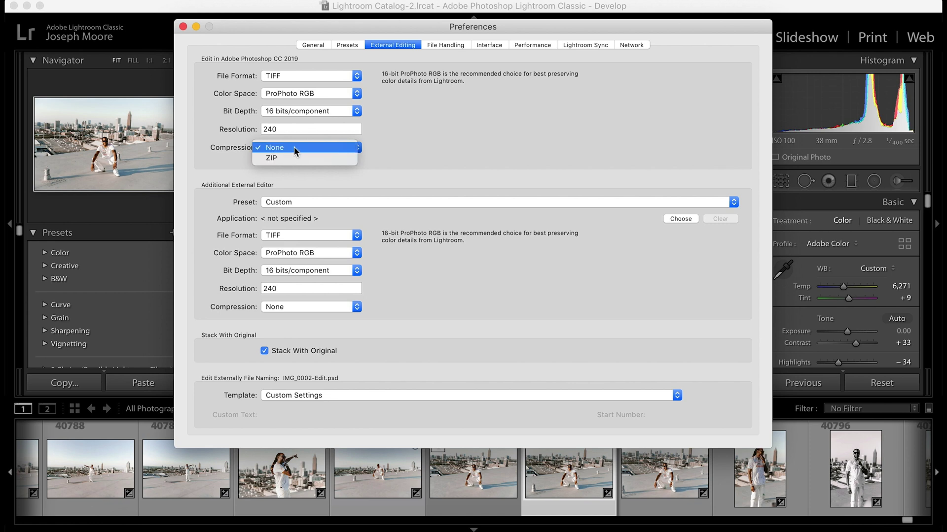
pyautogui.click(294, 147)
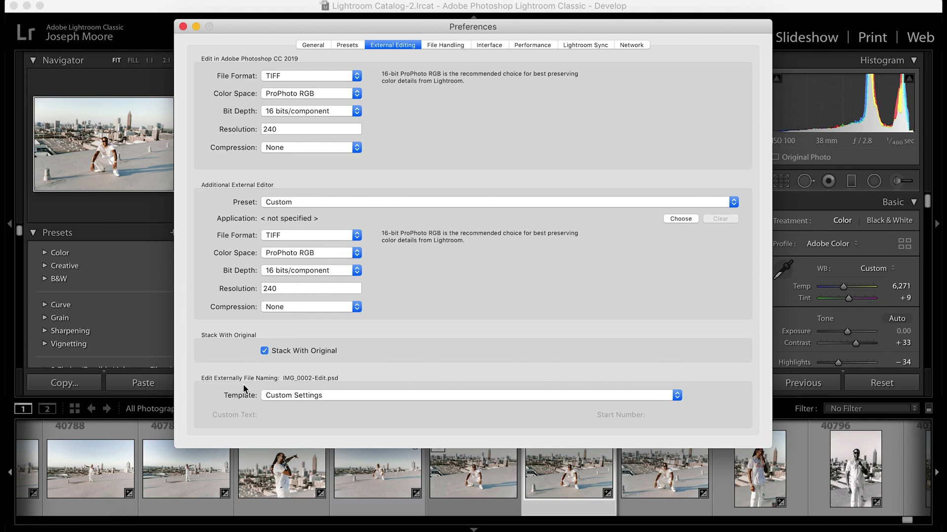
# - Close Preferences and bring up the Edit In options for filmstrip photo 40792
pyautogui.click(183, 26)
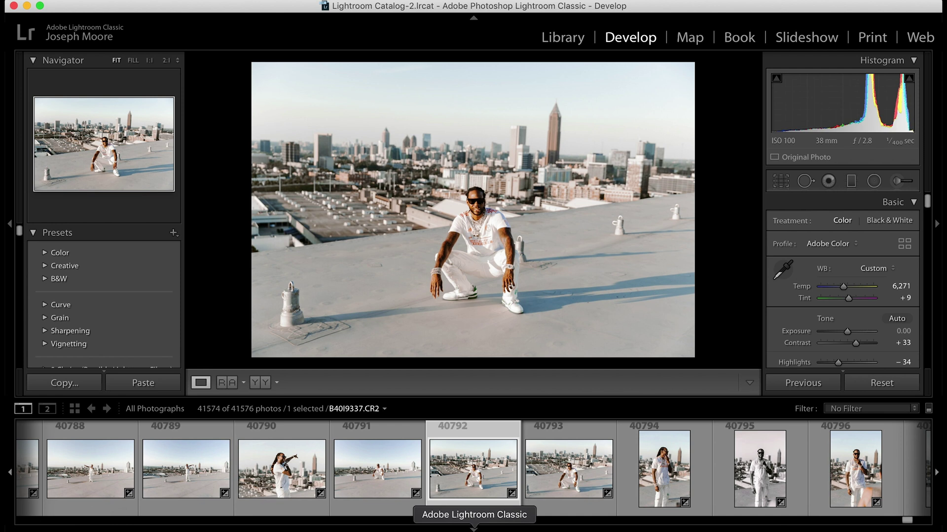
pyautogui.rightClick(472, 476)
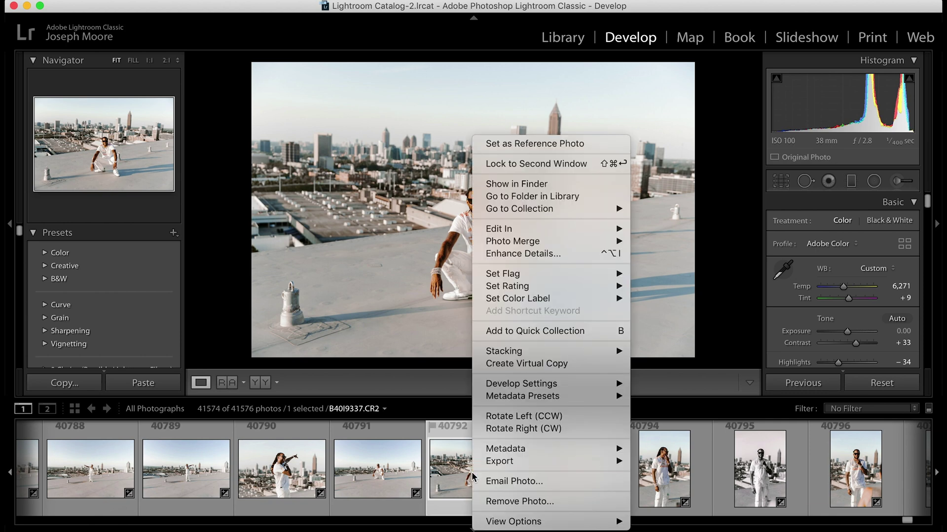
pyautogui.moveTo(533, 230)
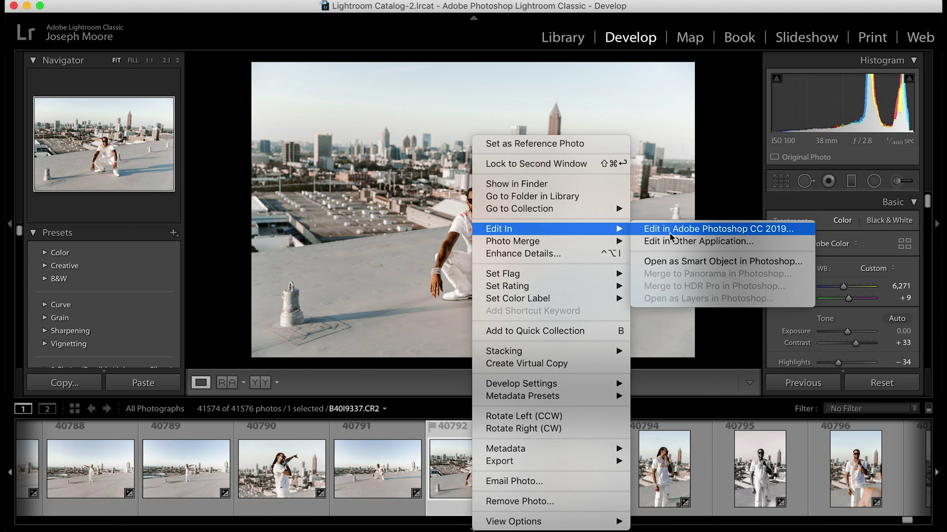
# - Choose Edit in Adobe Photoshop CC 2019 to open B40I9337.CR2 in Photoshop
pyautogui.click(669, 228)
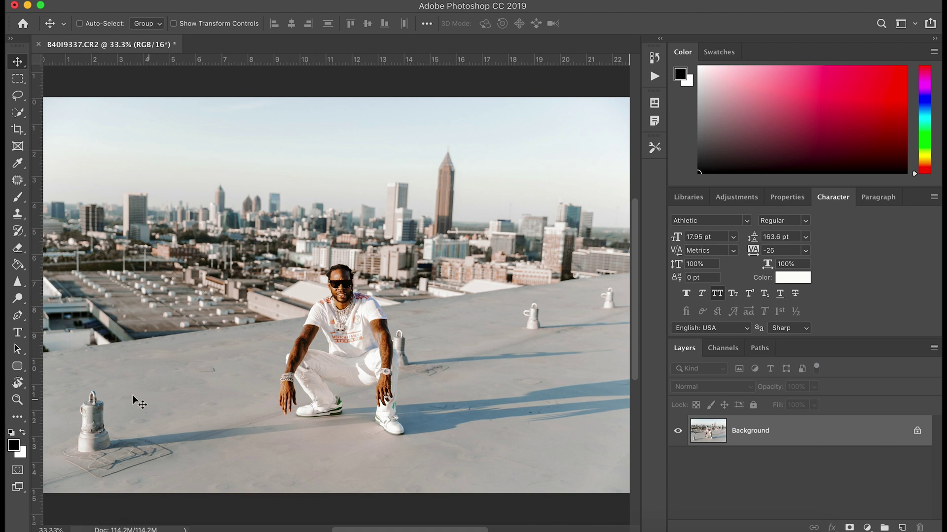
# - Duplicate the Background layer as 'Background copy' and hide the original Background layer
pyautogui.rightClick(796, 434)
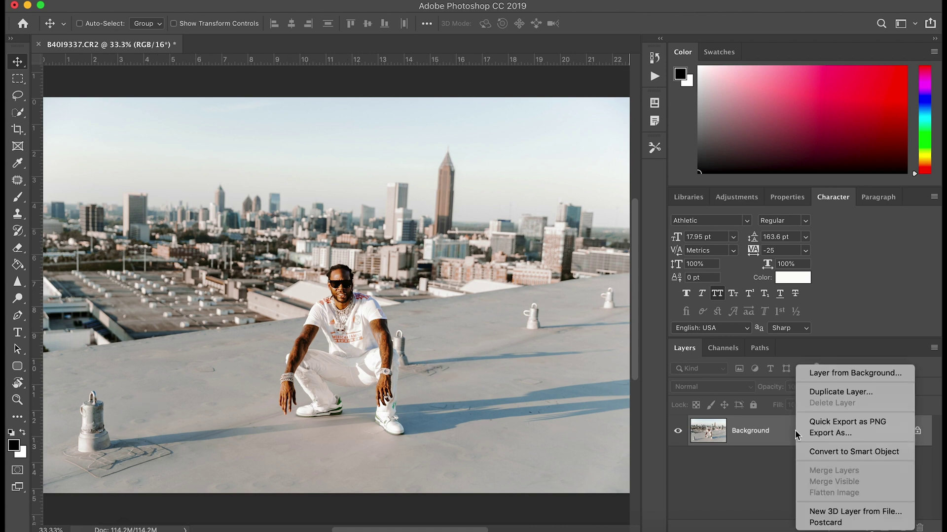
pyautogui.click(823, 392)
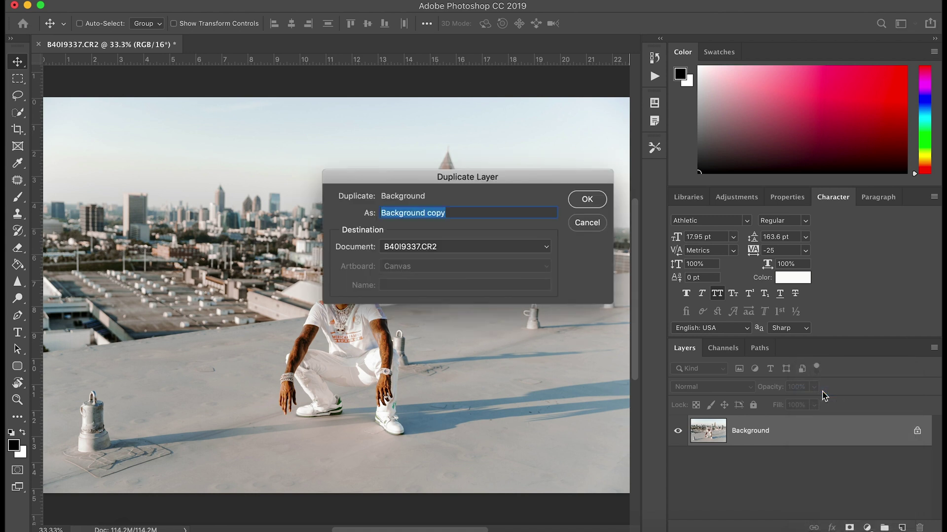
pyautogui.press('Return')
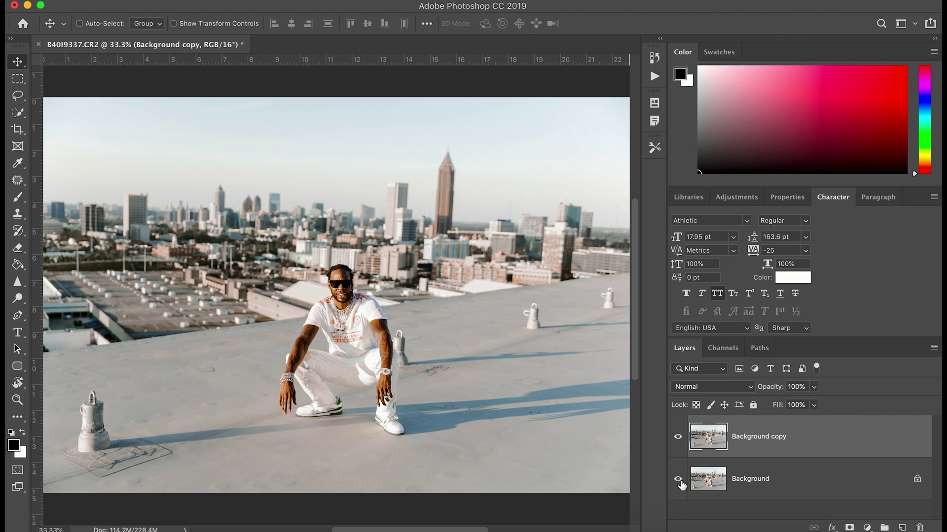
pyautogui.click(679, 481)
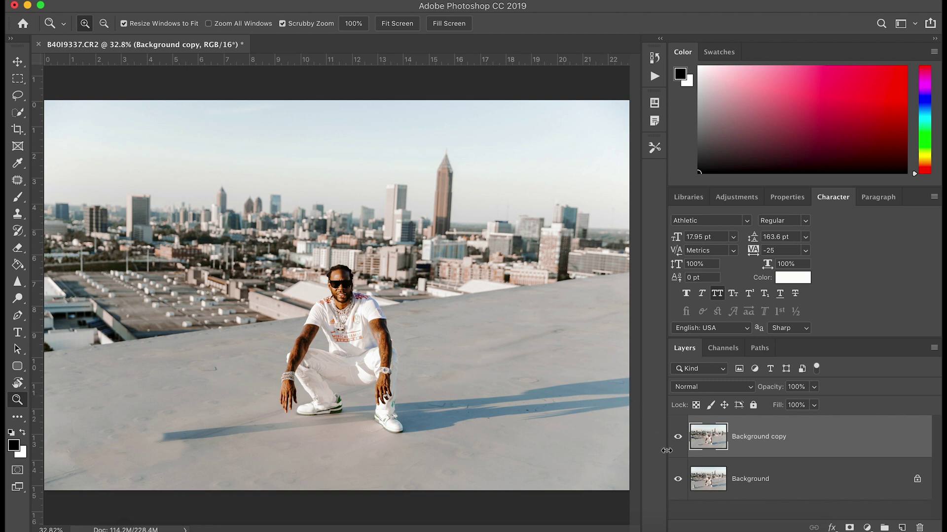
# - Toggle the Background copy's visibility off and on to compare it with the original photo
pyautogui.click(678, 437)
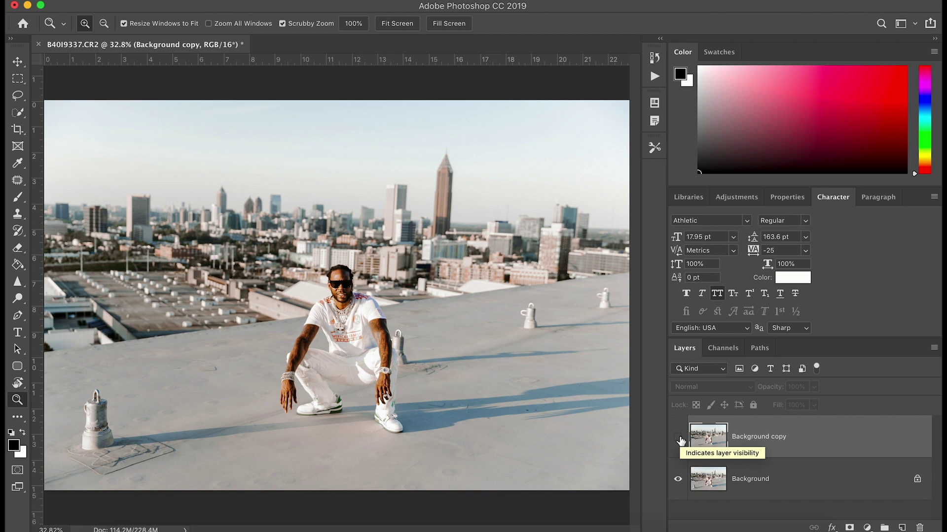
pyautogui.click(678, 437)
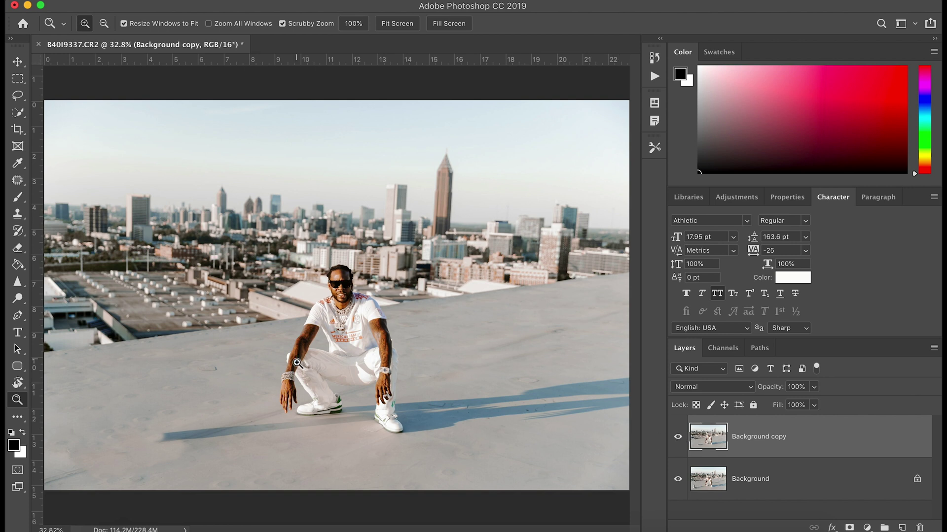
pyautogui.click(120, 1)
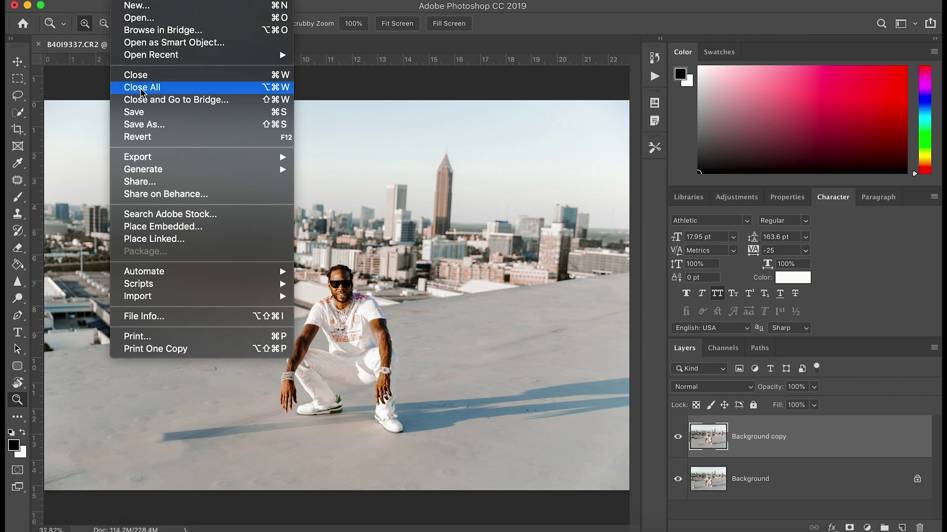
# - Save the retouched document so it becomes B40I9337-Edit.tif
pyautogui.click(143, 114)
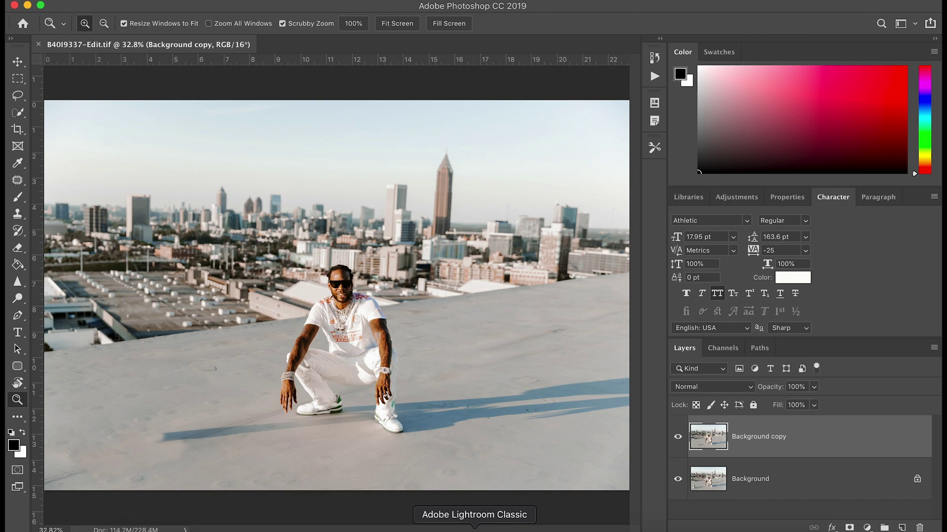
# - Back in Lightroom, compare raw photo 40793 with edited TIFF 40792, ending on the TIFF
pyautogui.click(474, 530)
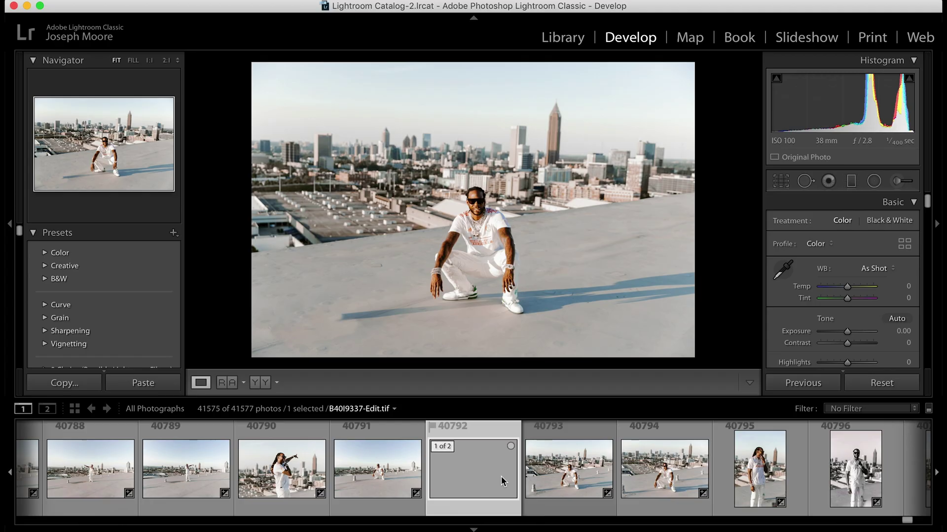
pyautogui.click(557, 485)
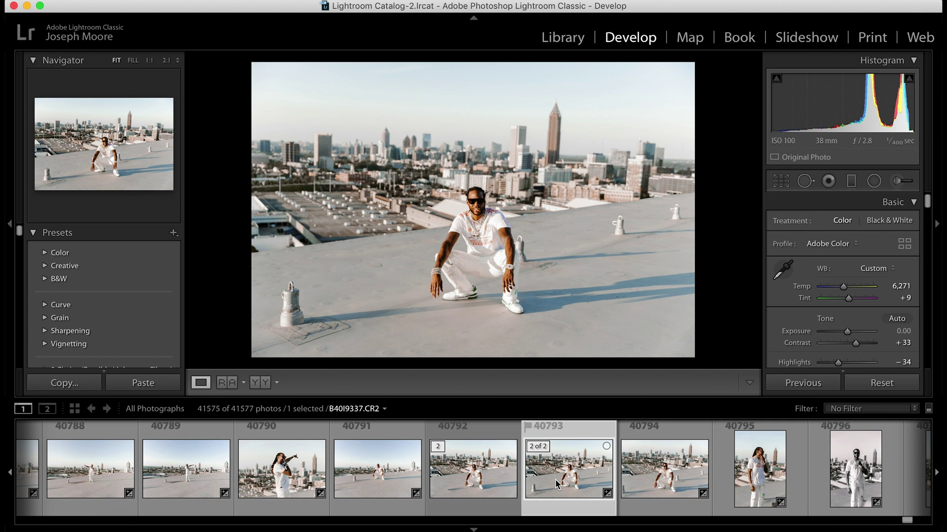
pyautogui.click(493, 483)
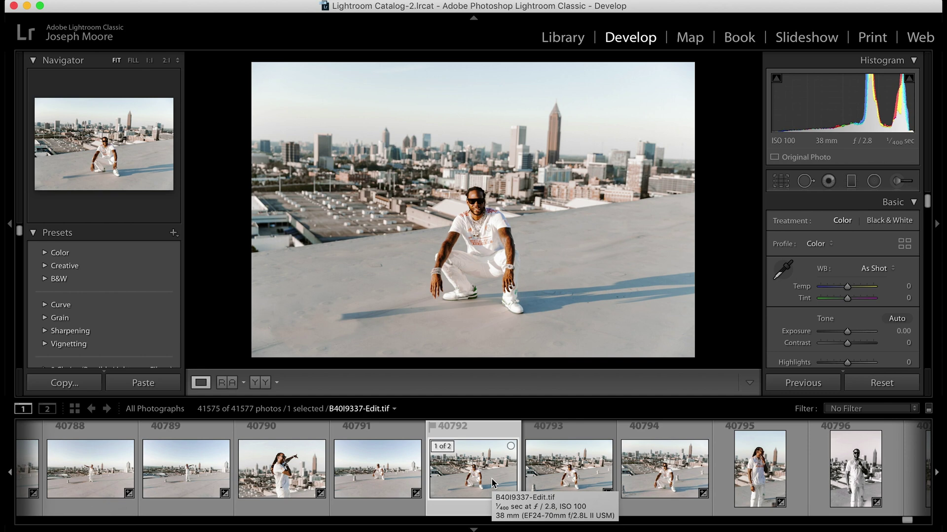
pyautogui.press('Right')
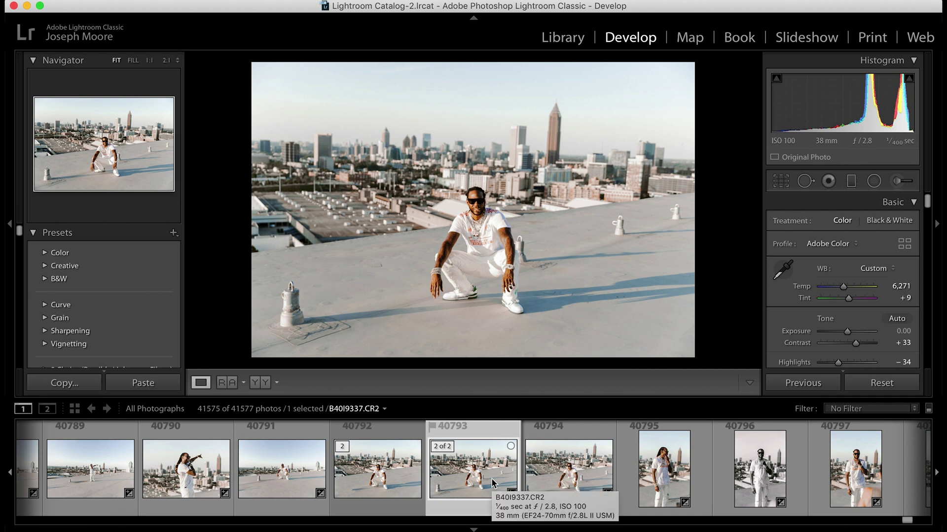
pyautogui.press('Left')
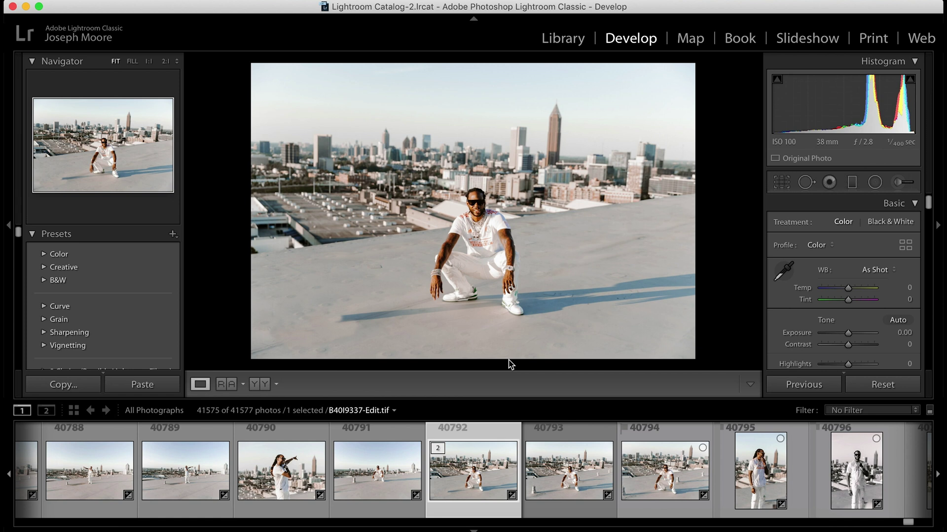
# - Choose Edit in Adobe Photoshop CC 2019 for B40I9337-Edit.tif to bring up the Edit Photo dialog
pyautogui.rightClick(477, 461)
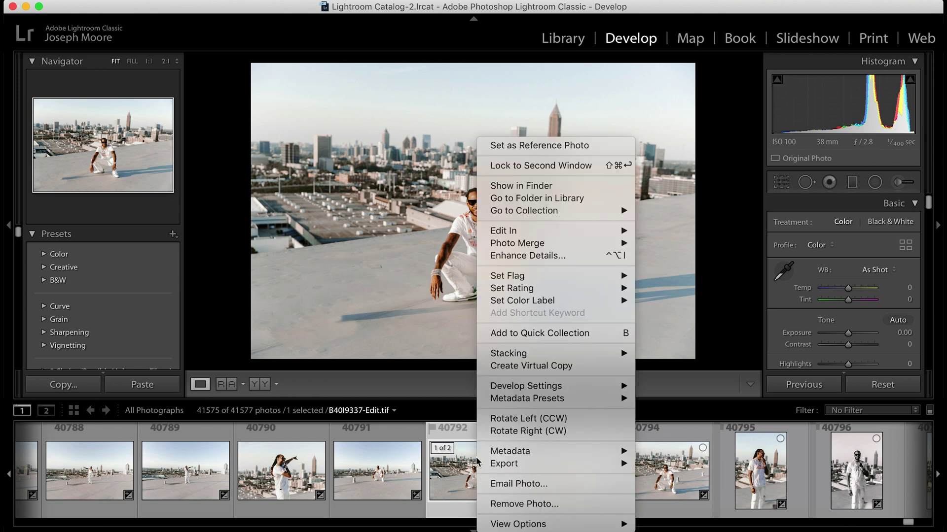
pyautogui.moveTo(558, 233)
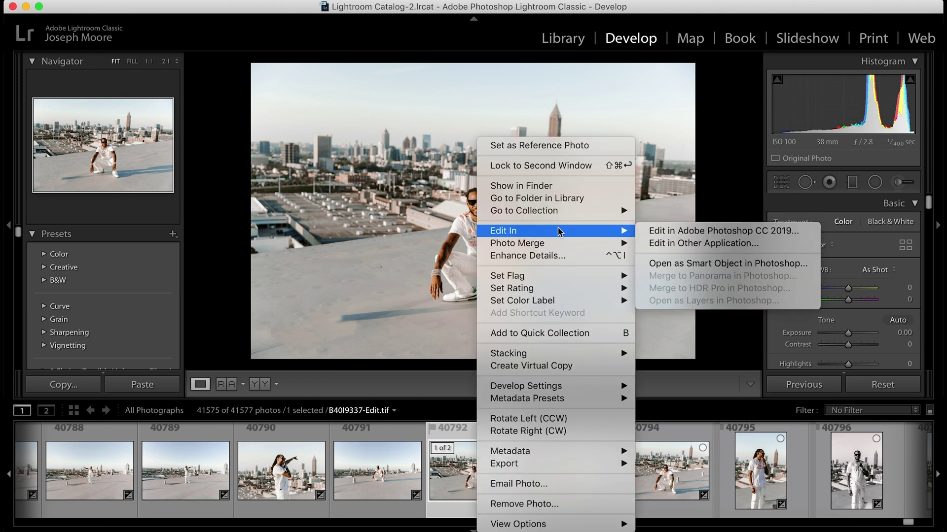
pyautogui.click(657, 231)
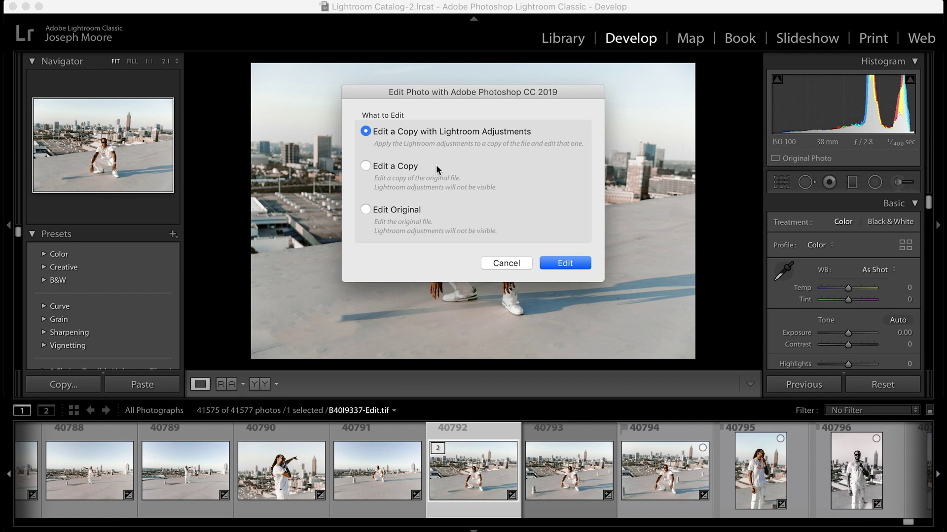
# - Cancel the edit, drag Exposure to -3.00, retry Edit in Photoshop CC 2019, then dismiss it
pyautogui.click(503, 264)
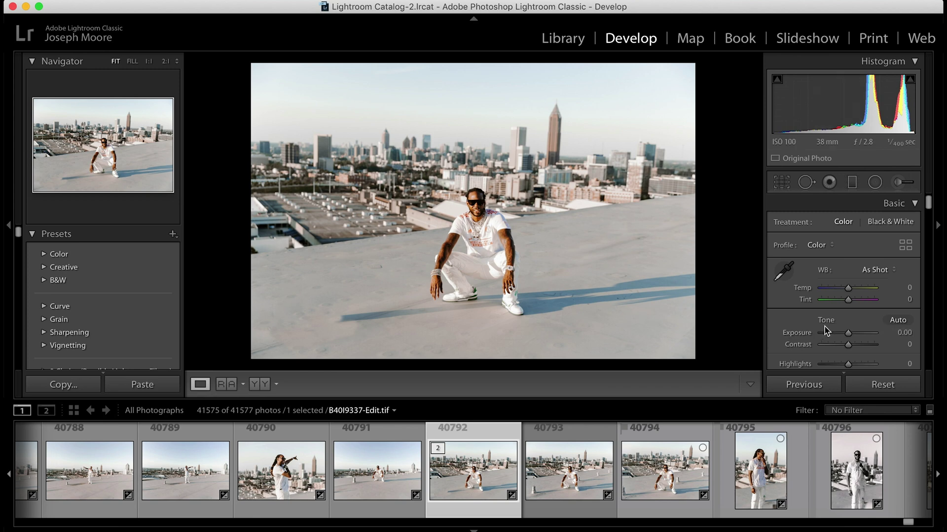
pyautogui.moveTo(849, 335); pyautogui.dragTo(831, 334)
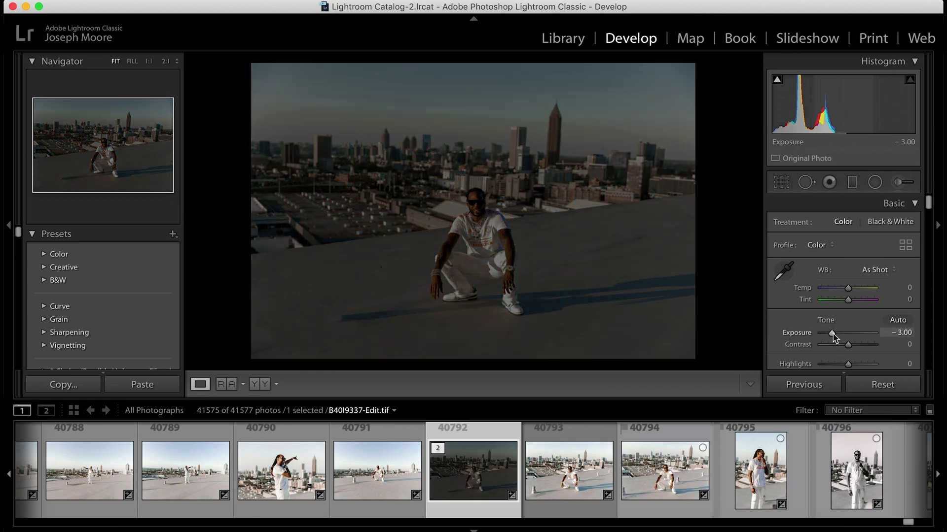
pyautogui.rightClick(482, 460)
pyautogui.moveTo(588, 232)
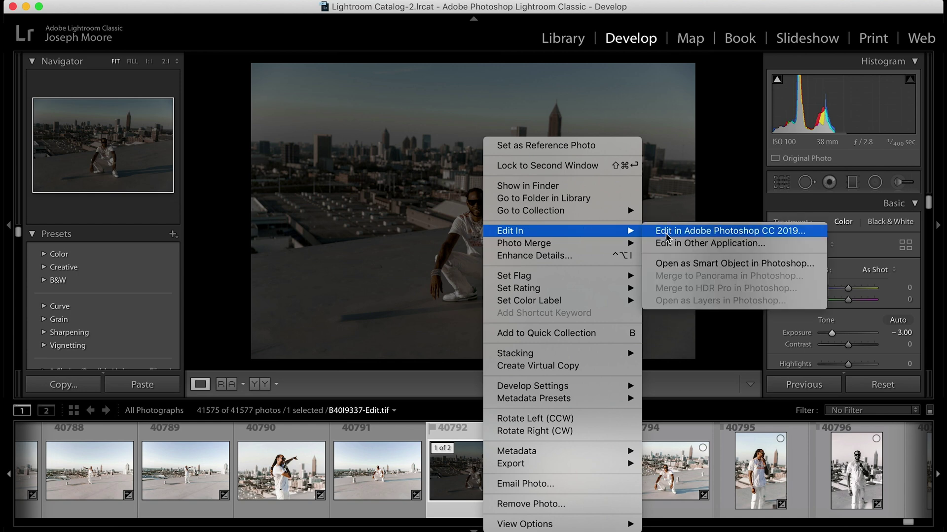
pyautogui.click(669, 232)
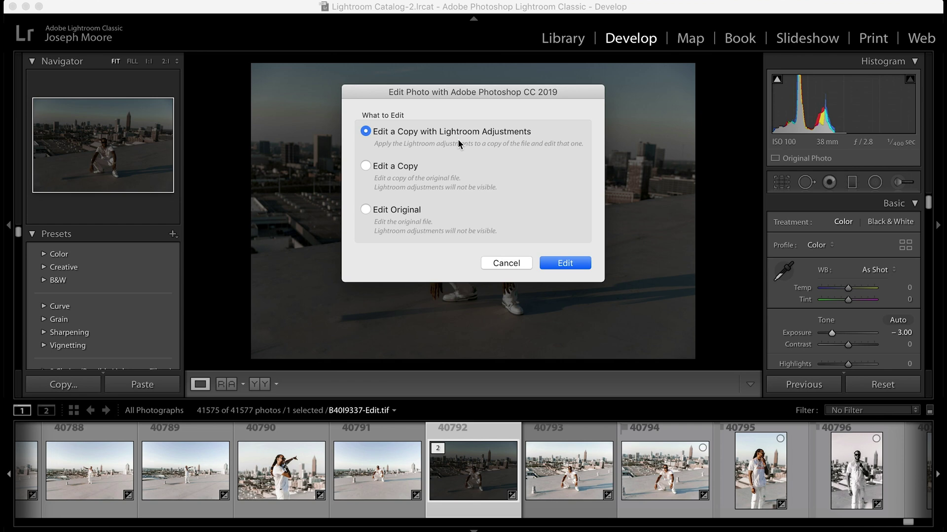
pyautogui.press('Return')
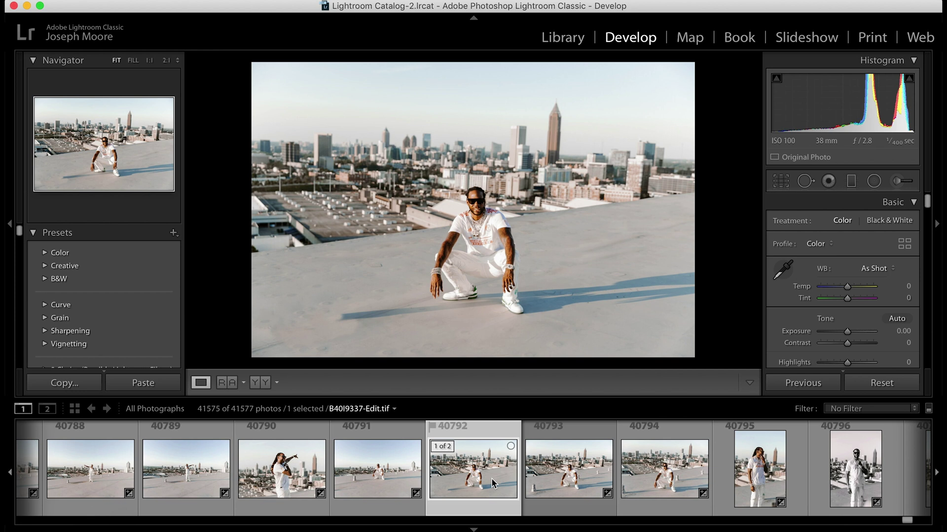
# - Select raw photo 40793 and choose Edit In > Open as Smart Object in Photoshop
pyautogui.click(564, 483)
pyautogui.rightClick(564, 483)
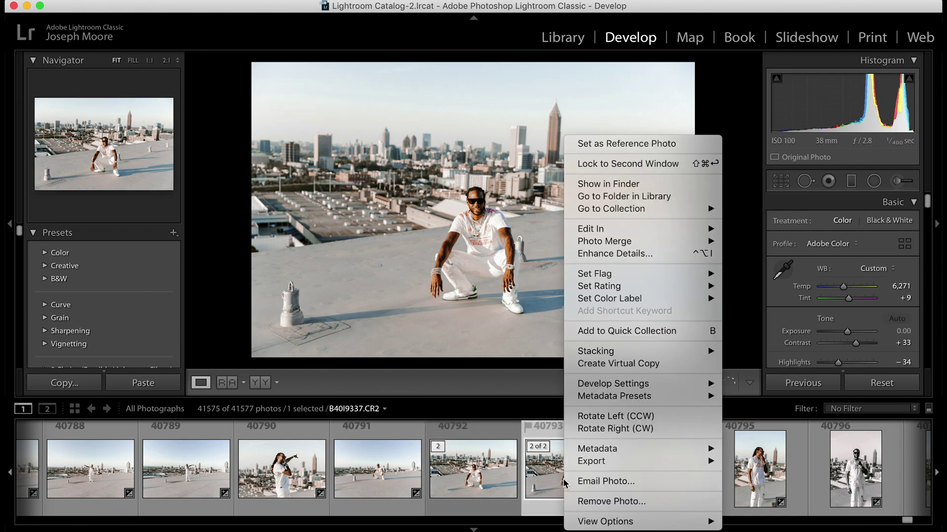
pyautogui.moveTo(614, 232)
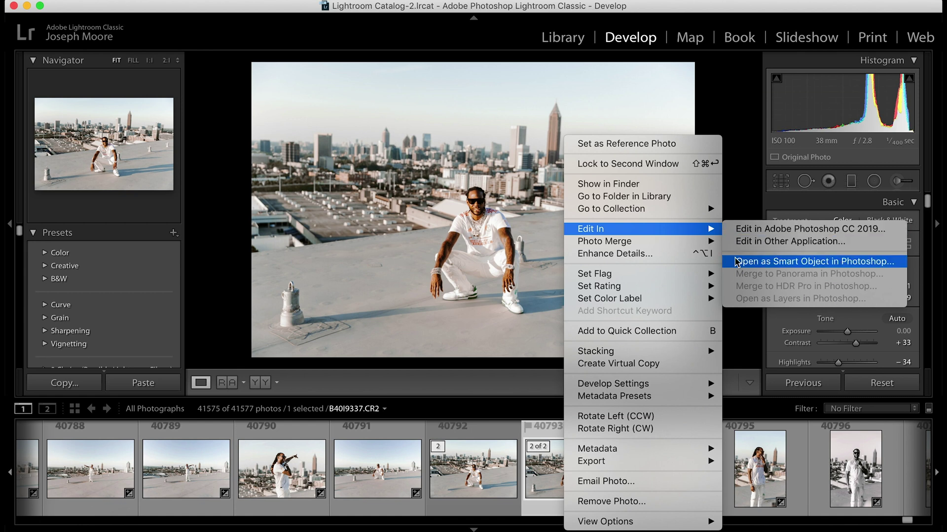
pyautogui.click(737, 261)
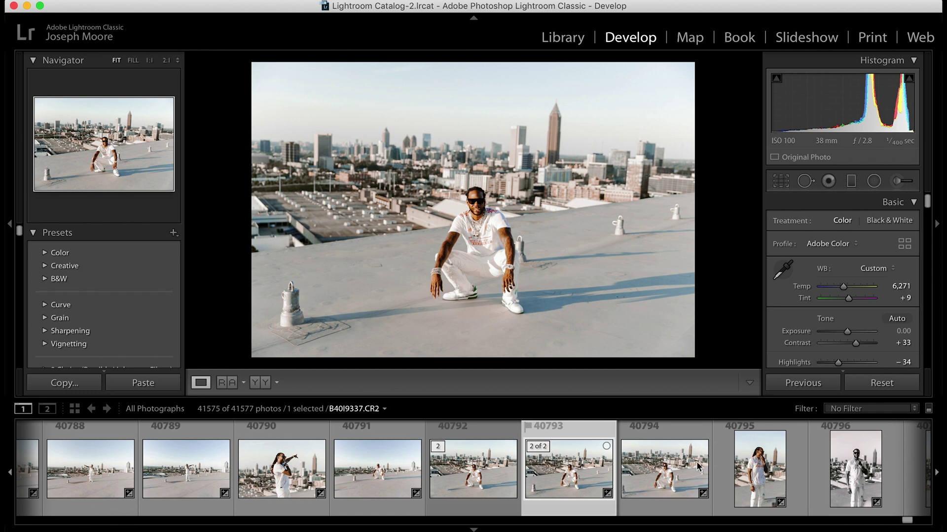
# - Open the B40I9337 smart object in Photoshop's Camera Raw and review its settings
pyautogui.click(739, 529)
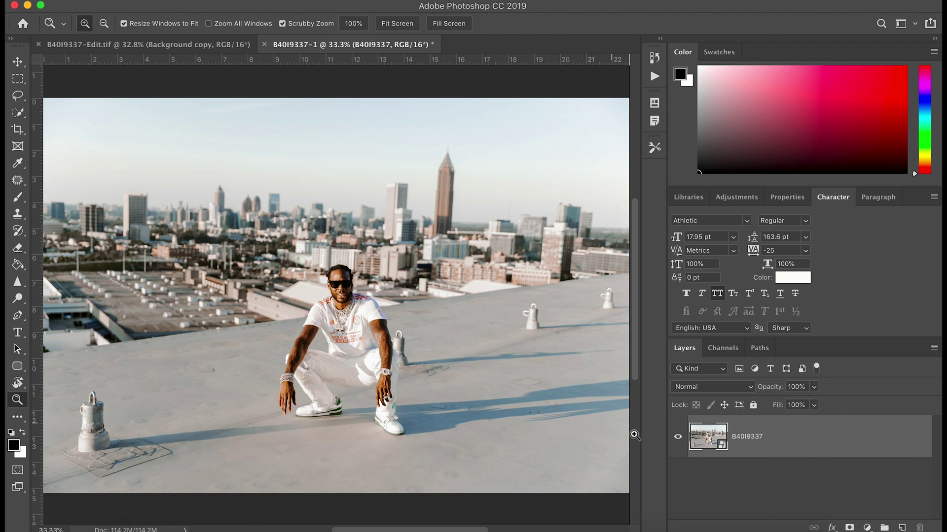
pyautogui.doubleClick(710, 444)
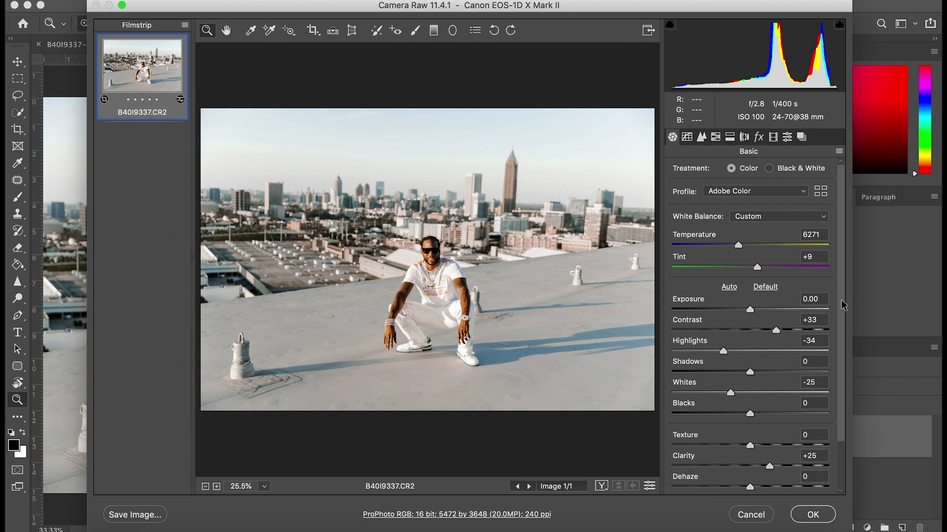
pyautogui.scroll(-1, 843, 307)
pyautogui.scroll(-5, 839, 316)
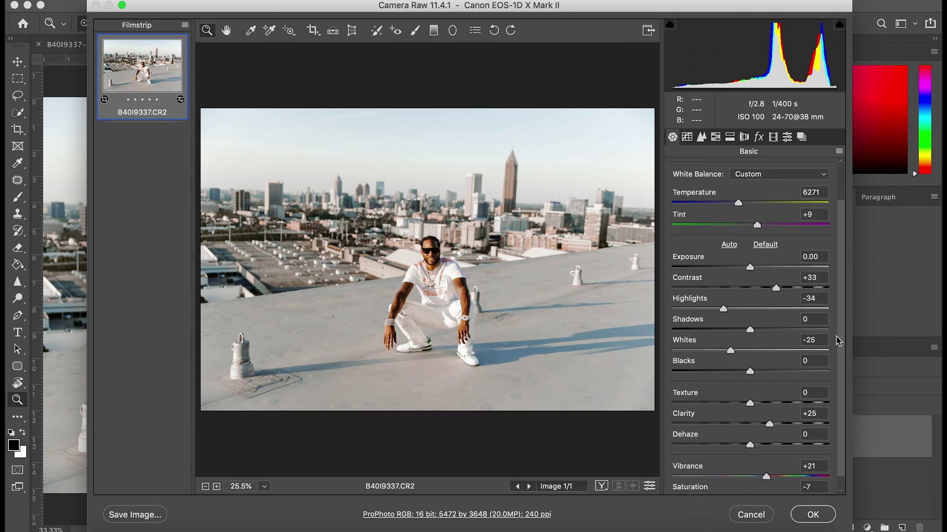
pyautogui.scroll(1, 836, 365)
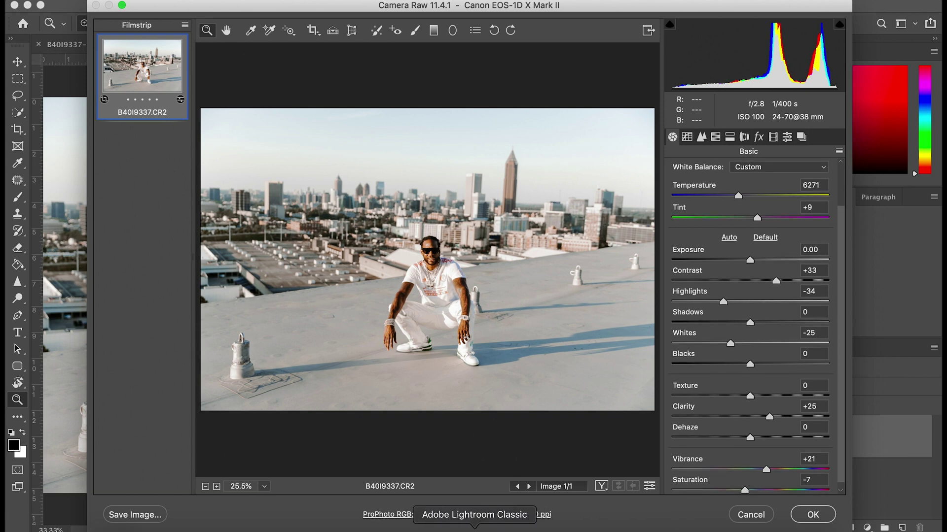
# - Check Lightroom's Basic panel matches (Temperature 6271, Contrast +33, Clarity +25), then return to Camera Raw
pyautogui.click(475, 527)
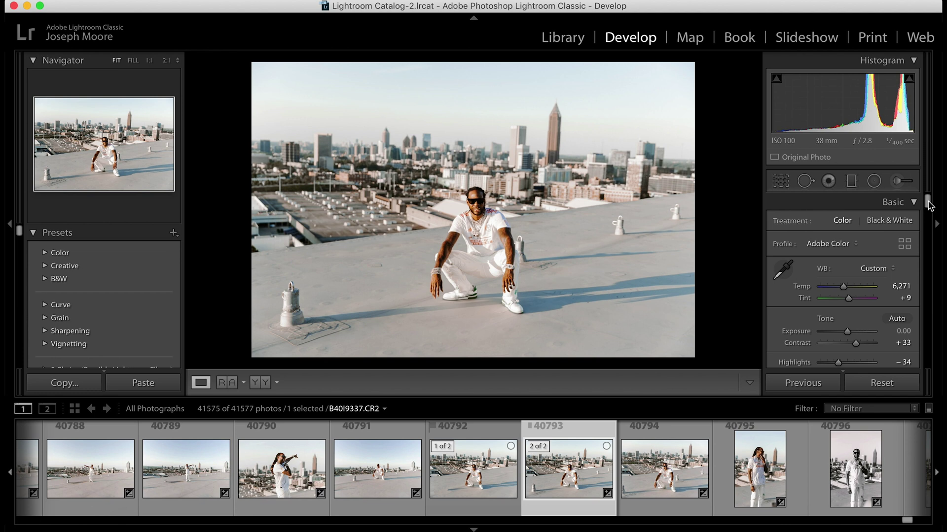
pyautogui.moveTo(930, 206)
pyautogui.mouseDown()
pyautogui.moveTo(929, 229)
pyautogui.moveTo(930, 202)
pyautogui.mouseUp()
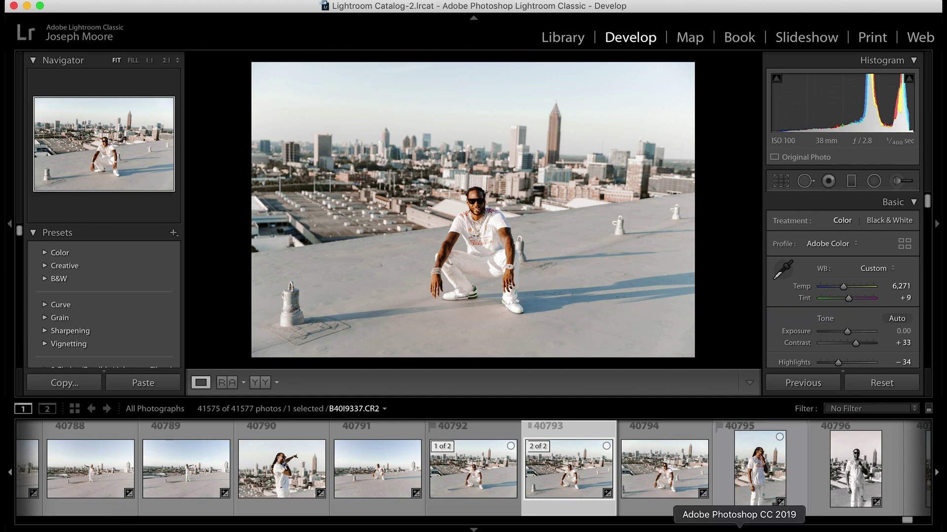
pyautogui.click(739, 530)
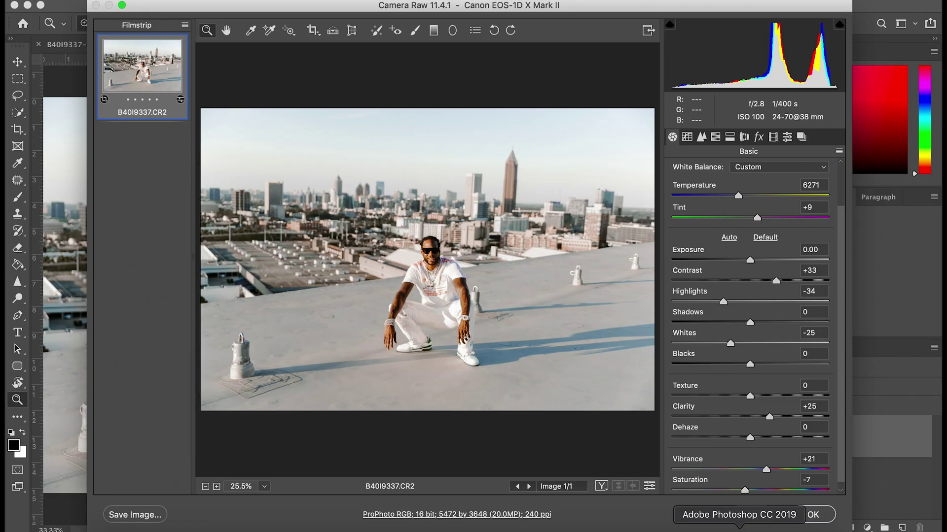
# - Accept Camera Raw, duplicate the layer as 'B40I9337 copy', and hide the original B40I9337 layer
pyautogui.click(810, 514)
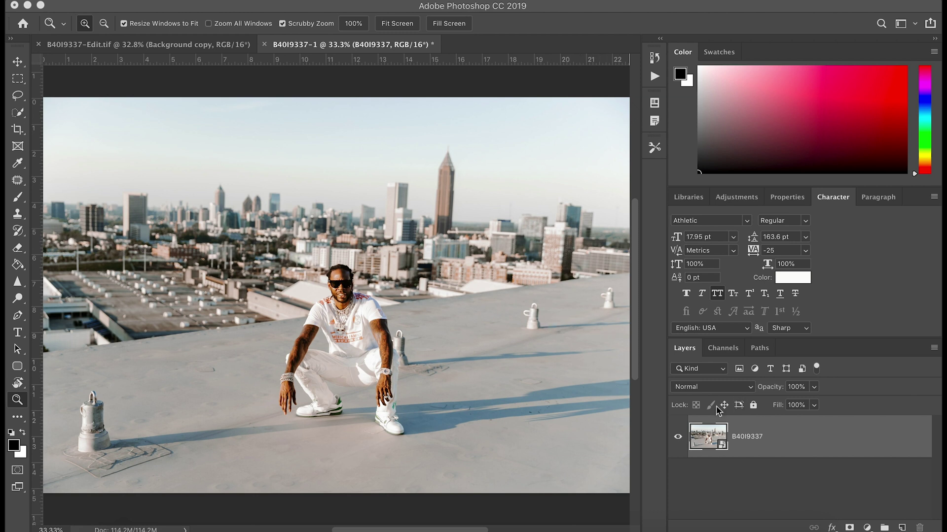
pyautogui.rightClick(776, 437)
pyautogui.click(725, 464)
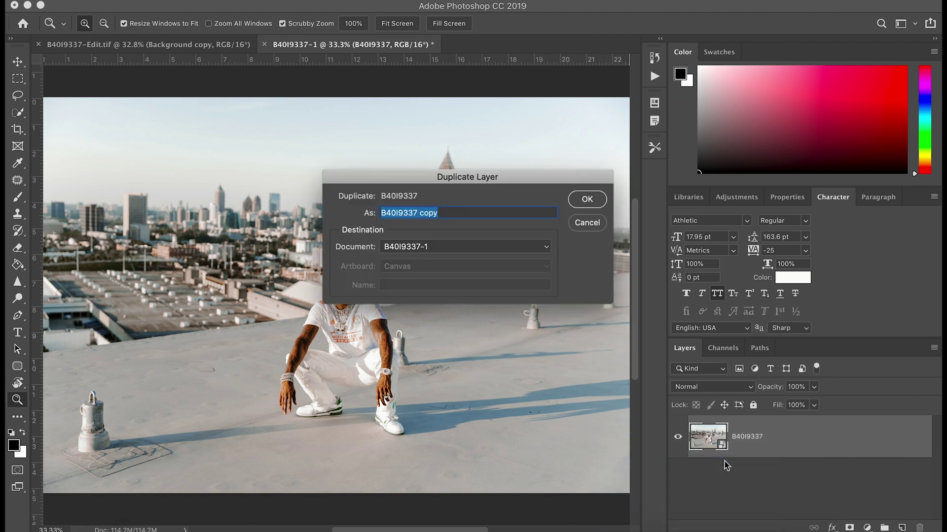
pyautogui.press('Return')
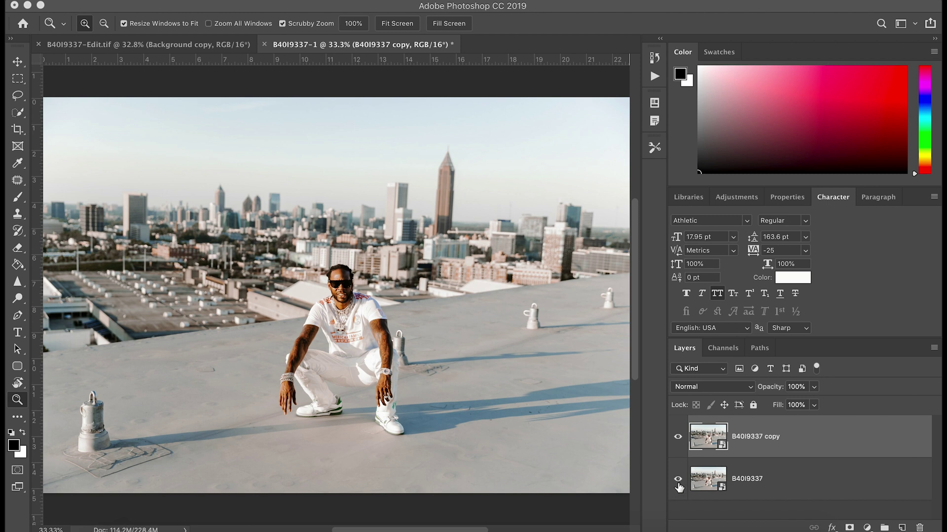
pyautogui.click(678, 479)
# - With the Clone Stamp tool on the canvas, accept rasterizing the B40I9337 copy smart object
pyautogui.press('s')
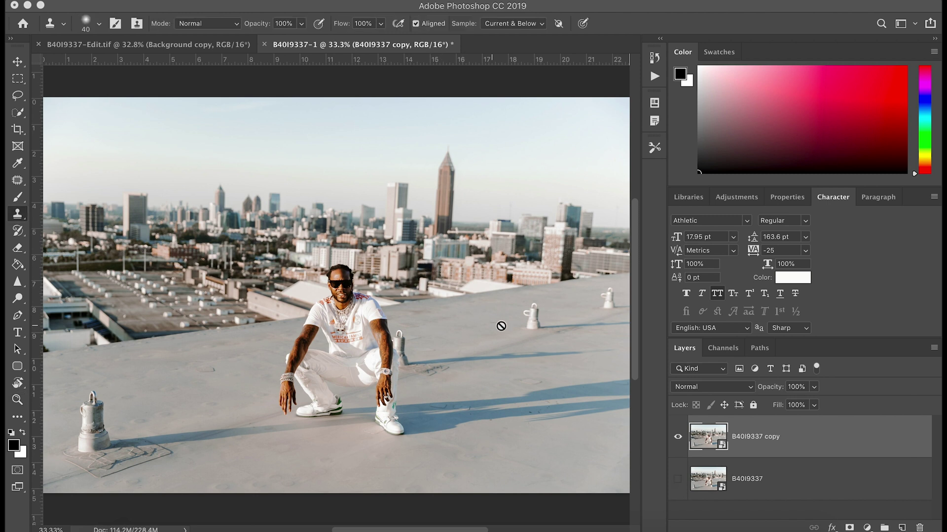
pyautogui.click(519, 328)
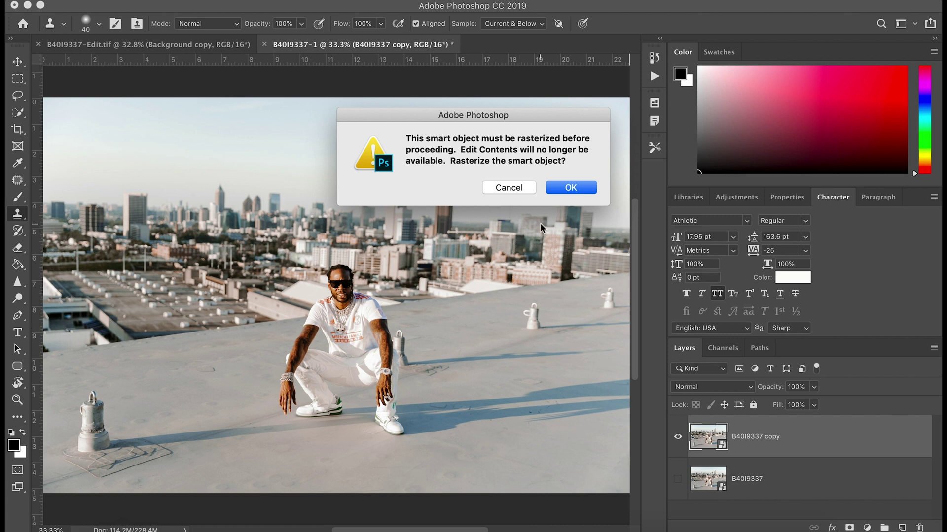
pyautogui.press('Return')
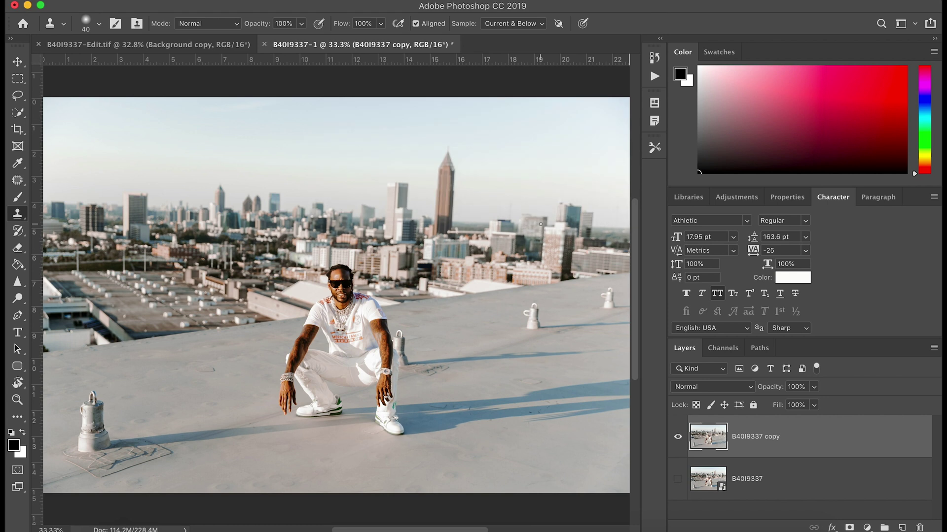